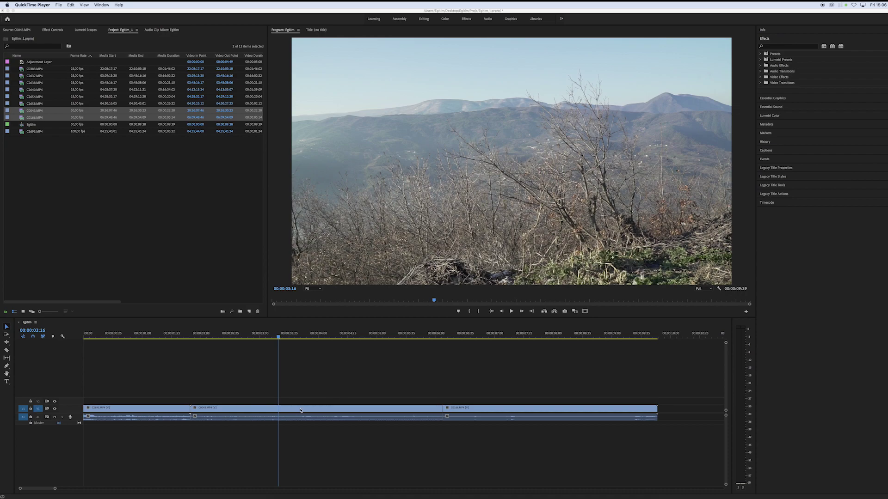
Unlink clip C0043's video from its audio using the context-menu Unlink command
{"action": "right_click", "coordinate": [300, 410]}
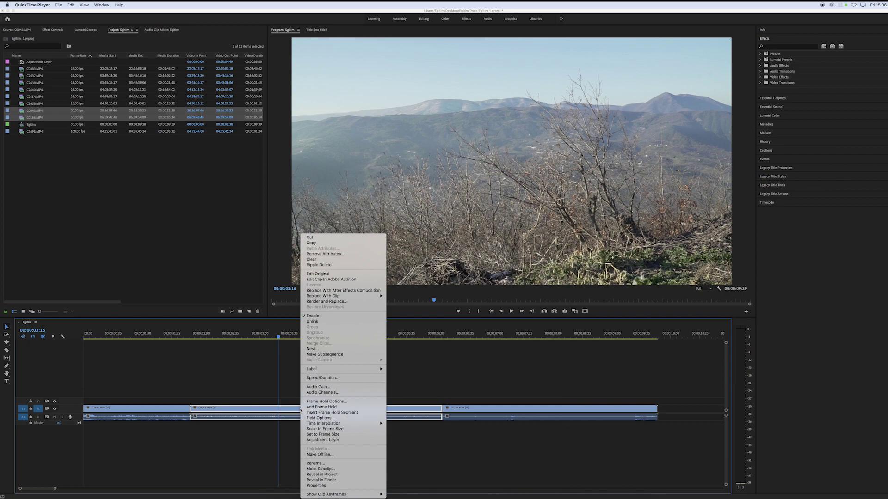
{"action": "left_click", "coordinate": [318, 322]}
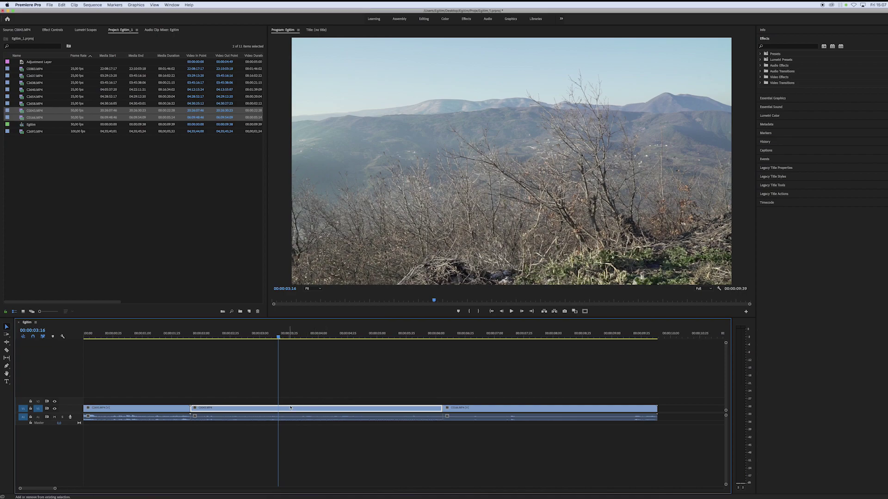
Zoom the timeline to show the whole Egitim sequence and make the tracks taller
{"action": "key", "text": "backslash"}
{"action": "key", "text": "shift+equal"}
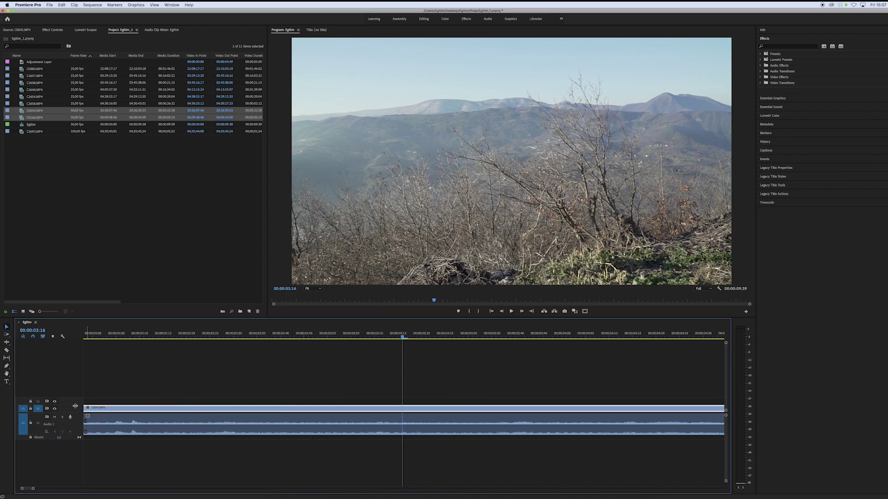
{"action": "key", "text": "backslash"}
Drag C0043's audio and video separately, then together, to test the unlinked clips
{"action": "left_click", "coordinate": [324, 423]}
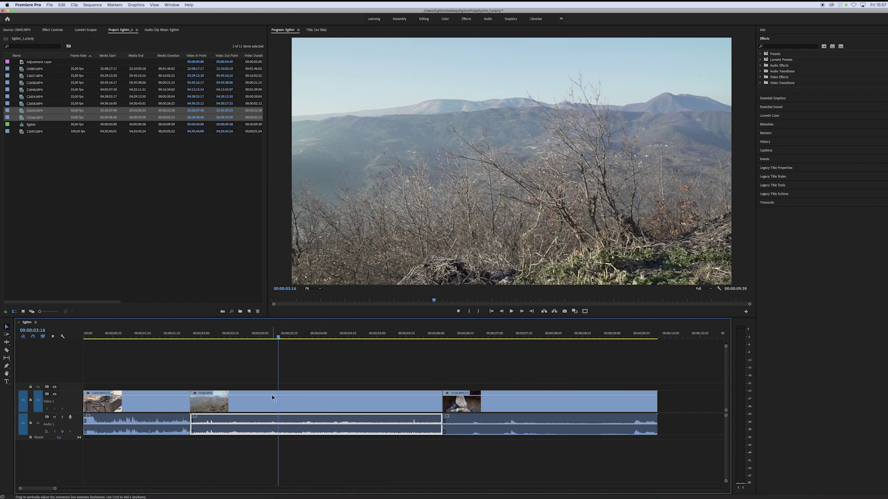
{"action": "mouse_move", "coordinate": [277, 423]}
{"action": "left_mouse_down"}
{"action": "mouse_move", "coordinate": [460, 410]}
{"action": "mouse_move", "coordinate": [356, 404]}
{"action": "left_mouse_up"}
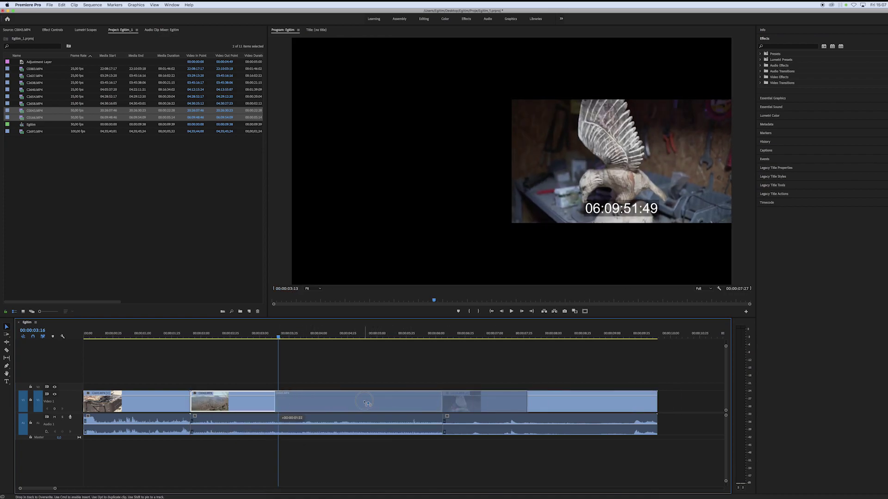
{"action": "left_click_drag", "start_coordinate": [356, 403], "coordinate": [323, 403]}
{"action": "left_click", "coordinate": [306, 383]}
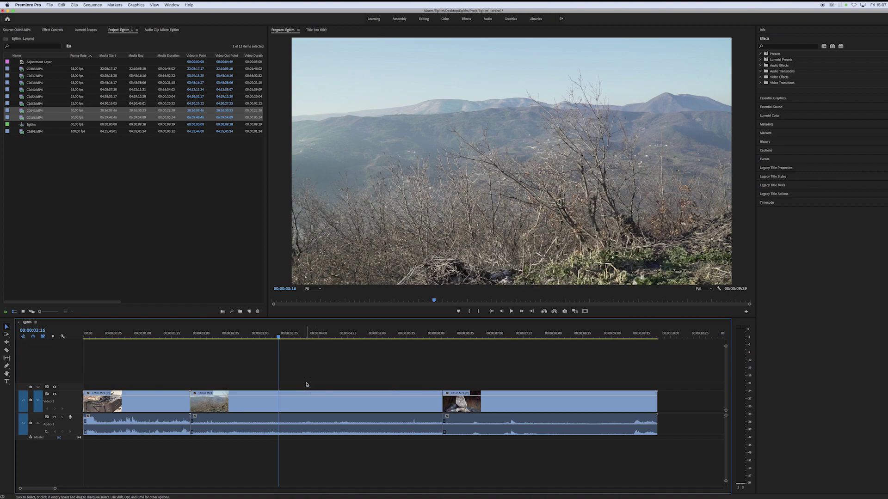
{"action": "mouse_move", "coordinate": [225, 403]}
{"action": "left_mouse_down"}
{"action": "mouse_move", "coordinate": [576, 411]}
{"action": "mouse_move", "coordinate": [334, 408]}
{"action": "left_mouse_up"}
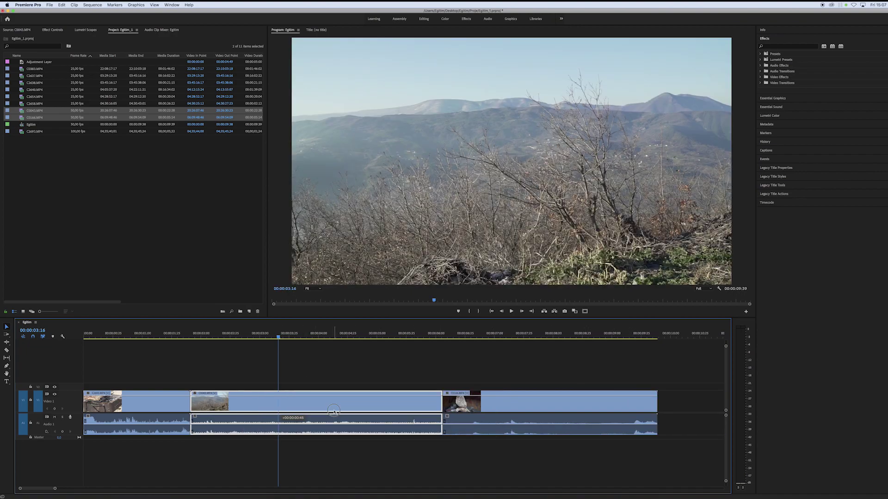
{"action": "left_click", "coordinate": [334, 373]}
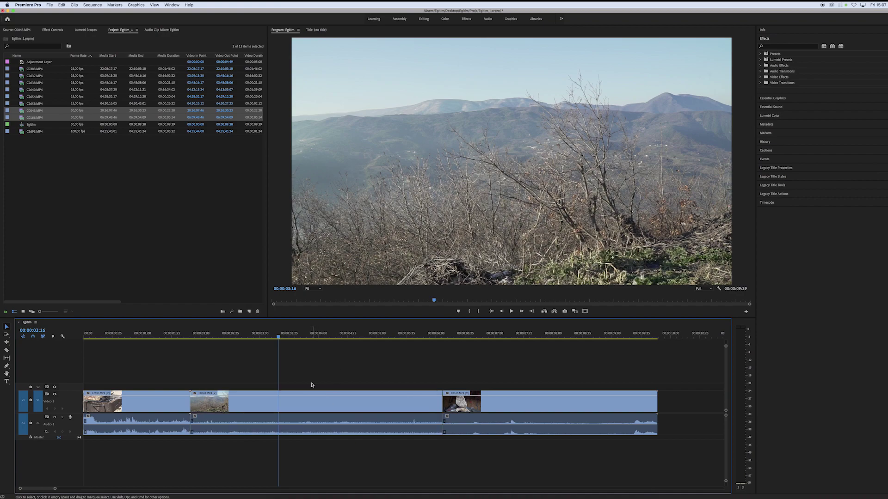
Unlink C0043's video and audio through the clip's right-click Unlink command
{"action": "right_click", "coordinate": [303, 400]}
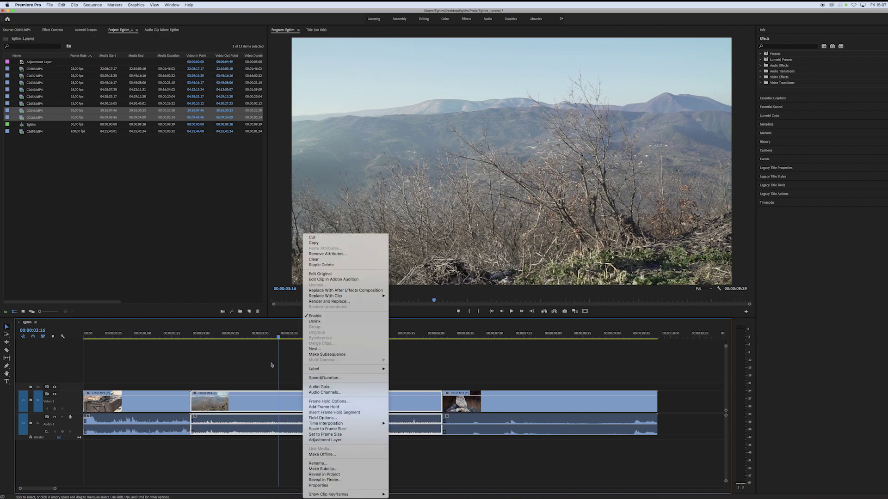
{"action": "left_click", "coordinate": [261, 371]}
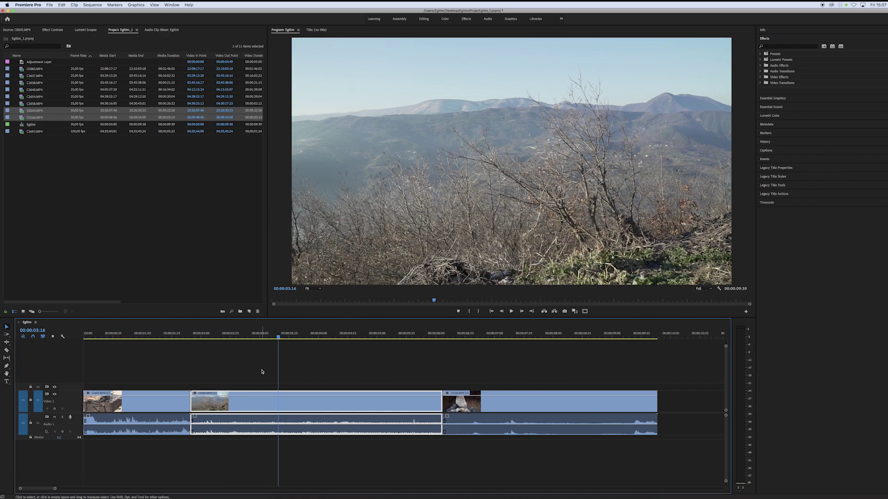
{"action": "right_click", "coordinate": [298, 400]}
{"action": "left_click", "coordinate": [324, 323]}
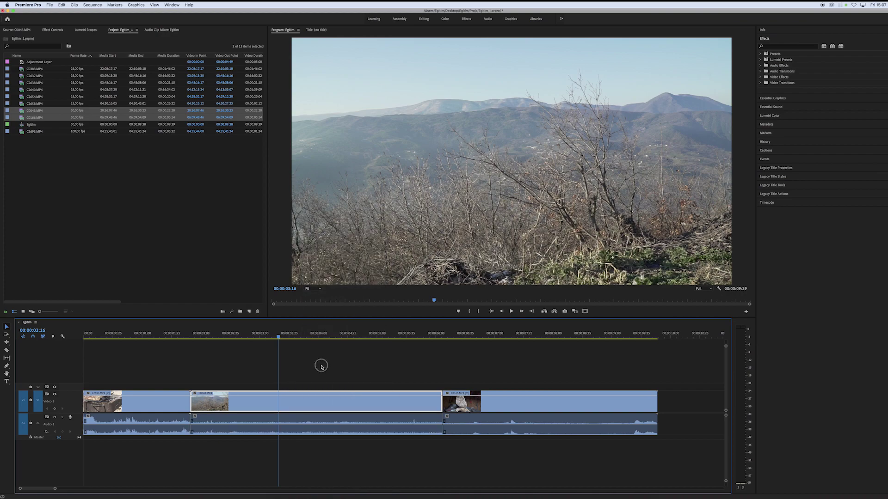
Delete C0043's audio clip, restore it with Cmd+Z, and move the playhead earlier
{"action": "left_click", "coordinate": [321, 366]}
{"action": "left_click", "coordinate": [298, 427]}
{"action": "key", "text": "Delete"}
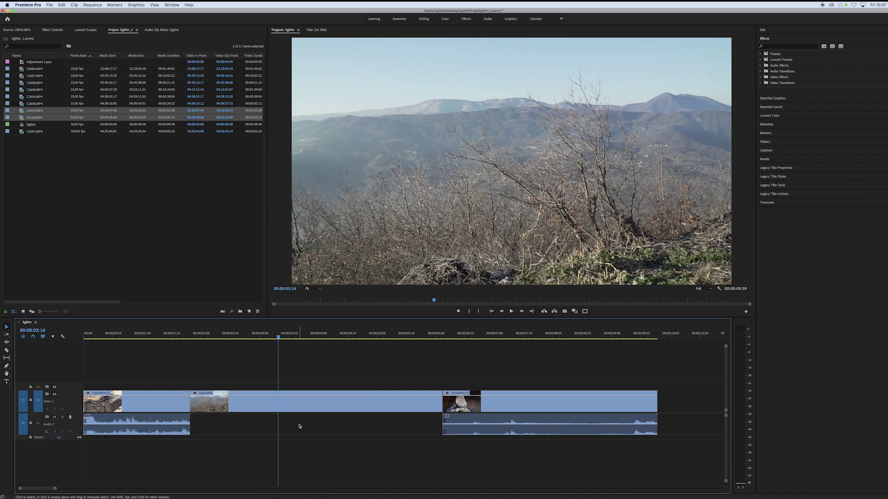
{"action": "key", "text": "space"}
{"action": "key", "text": "super+z"}
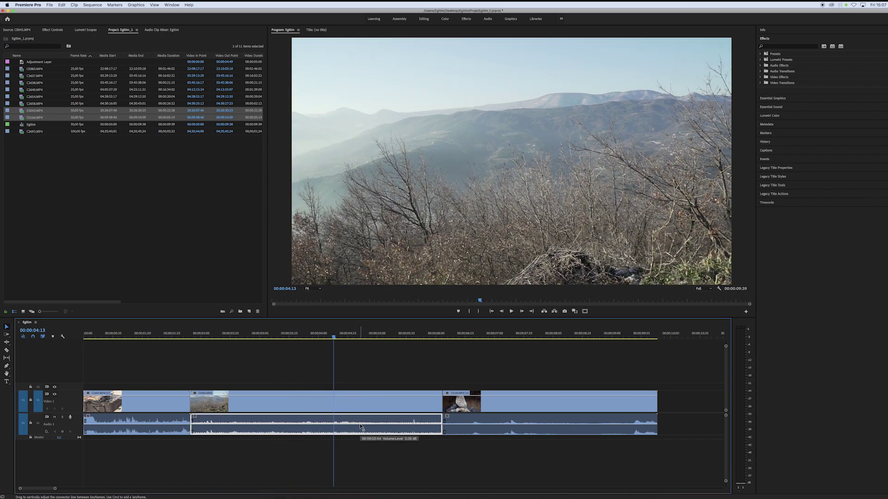
{"action": "left_click_drag", "start_coordinate": [270, 338], "coordinate": [133, 338]}
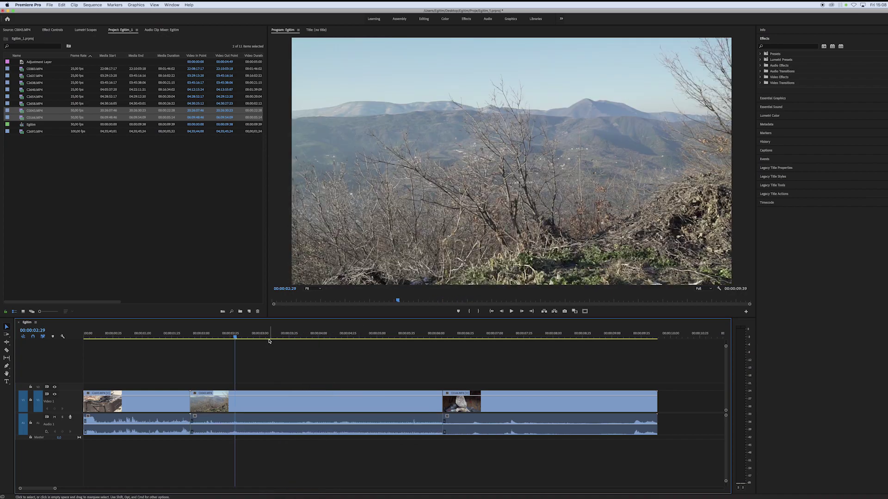
Unlink clip C2693 with Cmd+L, then open Keyboard Shortcuts with Opt+Cmd+K
{"action": "left_click", "coordinate": [157, 407]}
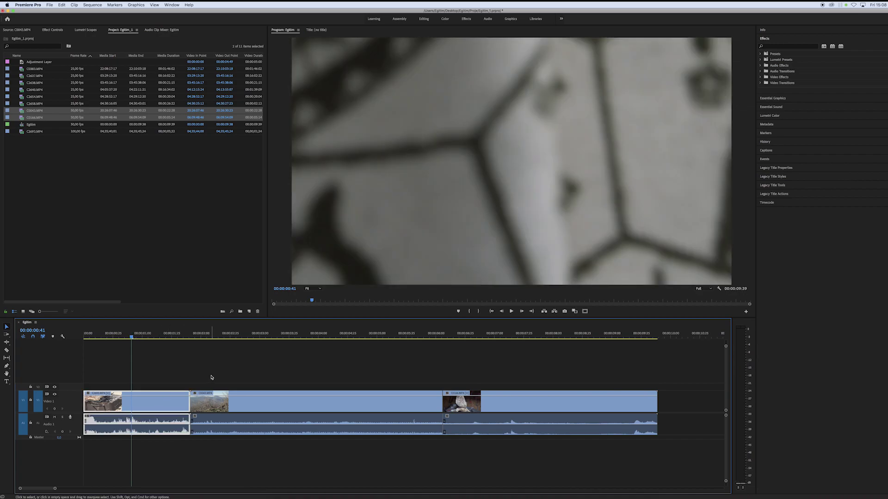
{"action": "key", "text": "super+l"}
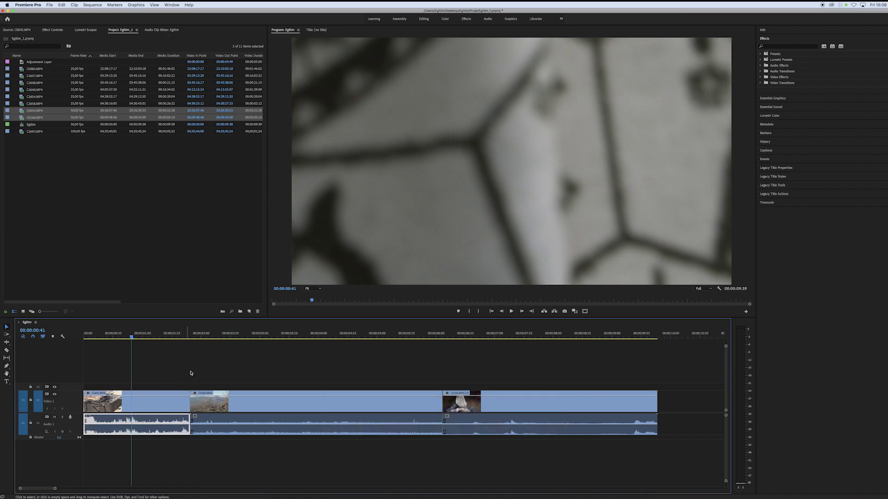
{"action": "left_click", "coordinate": [191, 372]}
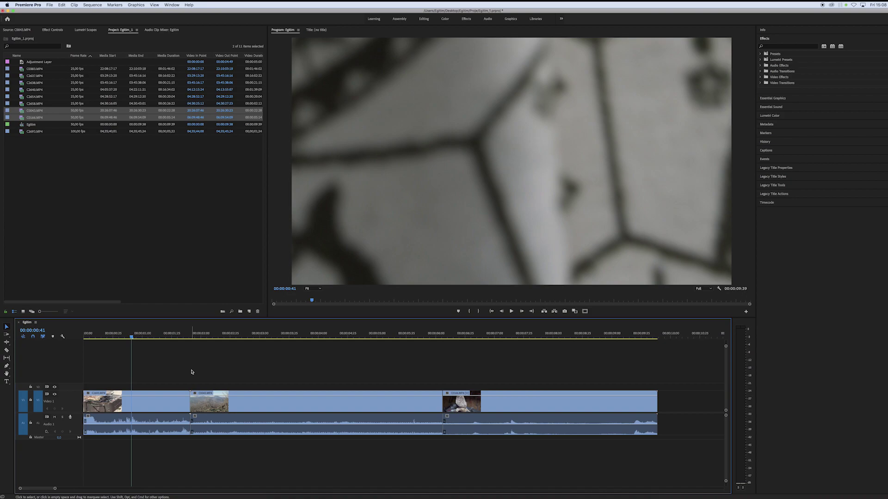
{"action": "key", "text": "alt+super+k"}
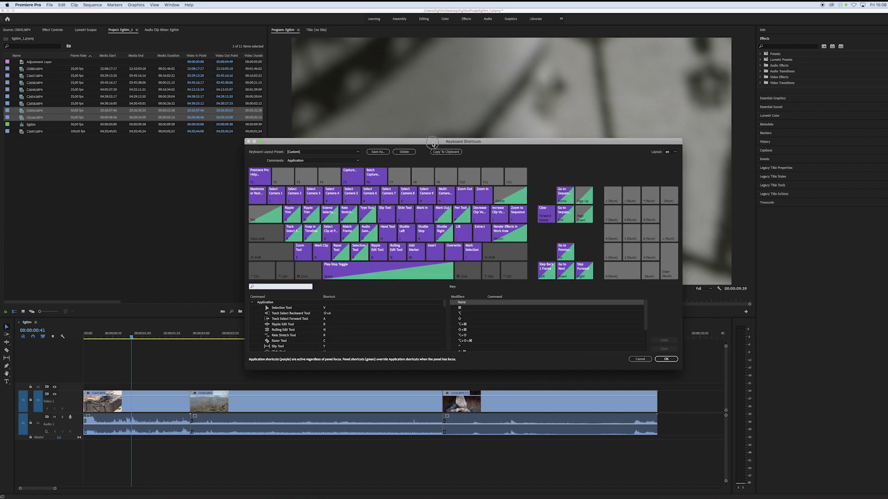
Search Keyboard Shortcuts for 'link' to check the Link command's shortcut, then cancel
{"action": "left_click_drag", "start_coordinate": [432, 144], "coordinate": [371, 147]}
{"action": "type", "text": "link"}
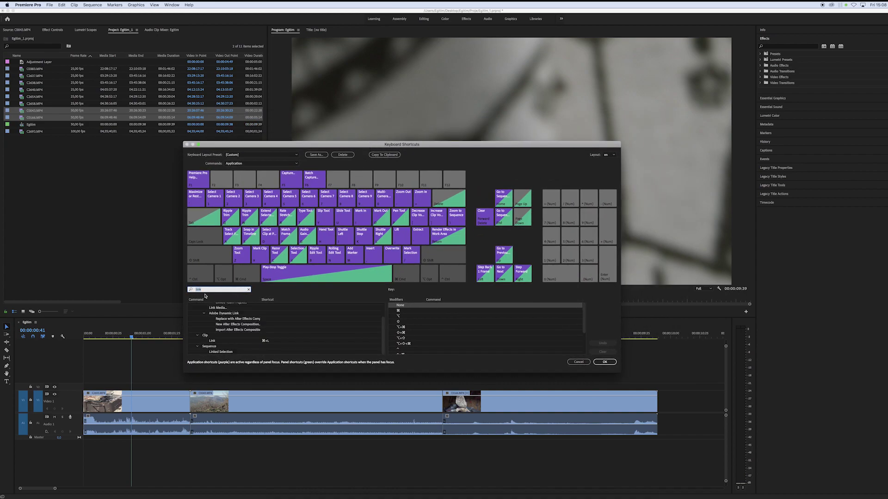
{"action": "left_click", "coordinate": [208, 291]}
{"action": "left_click", "coordinate": [578, 362]}
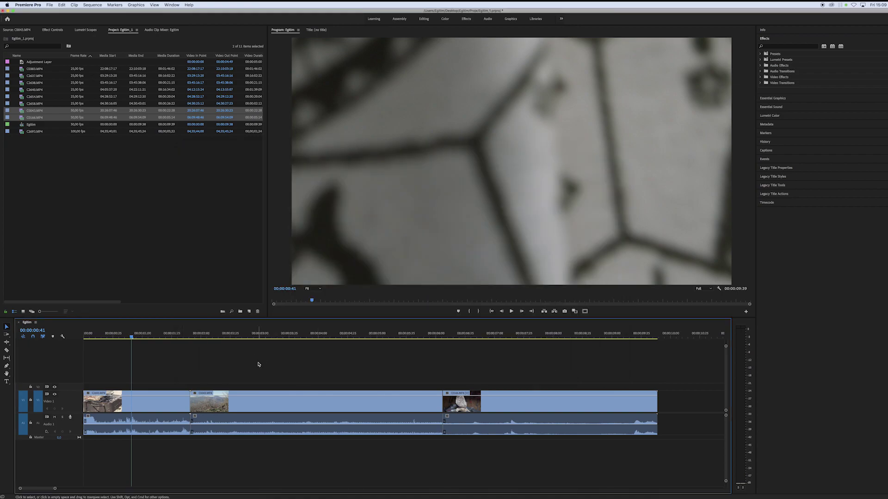
Select C0043's video and audio and relink them with the Link shortcut, then deselect
{"action": "left_click", "coordinate": [287, 337]}
{"action": "left_click", "coordinate": [351, 403]}
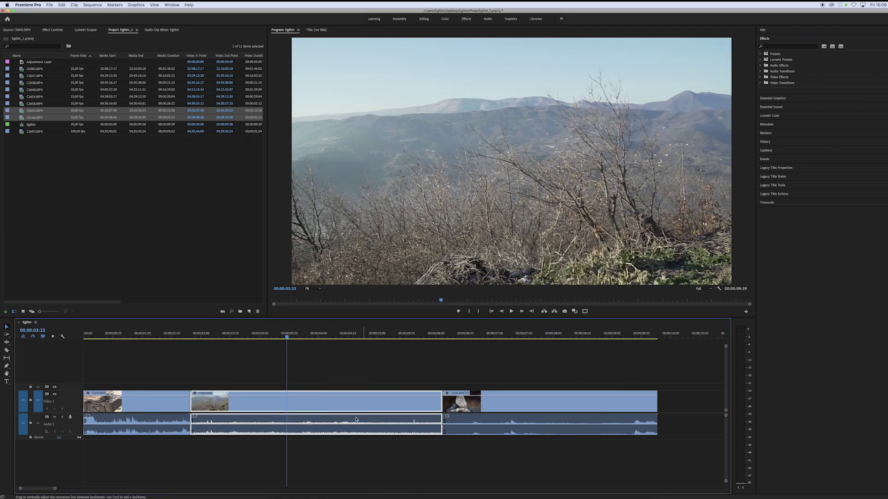
{"action": "key", "text": "super+l"}
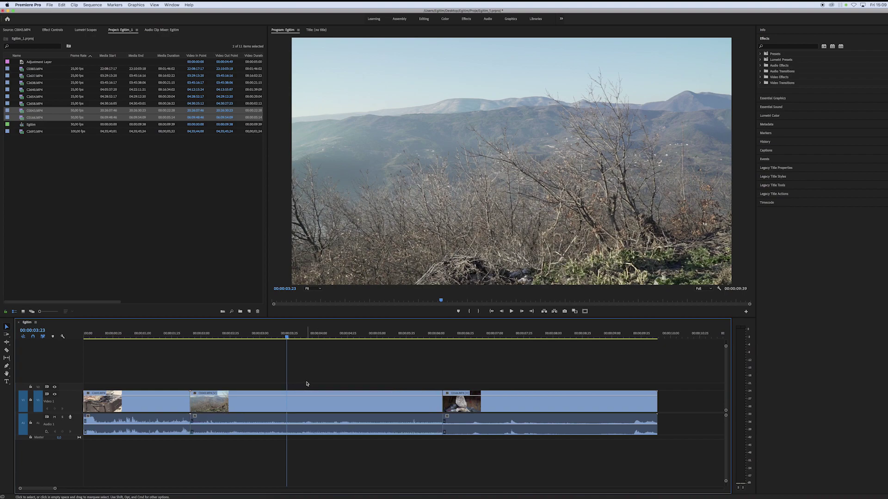
{"action": "left_click_drag", "start_coordinate": [228, 336], "coordinate": [207, 336]}
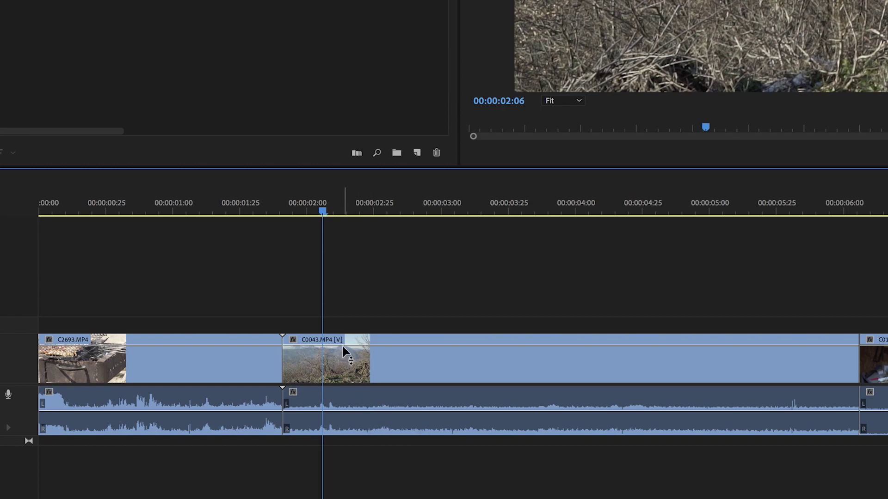
{"action": "left_click", "coordinate": [379, 365]}
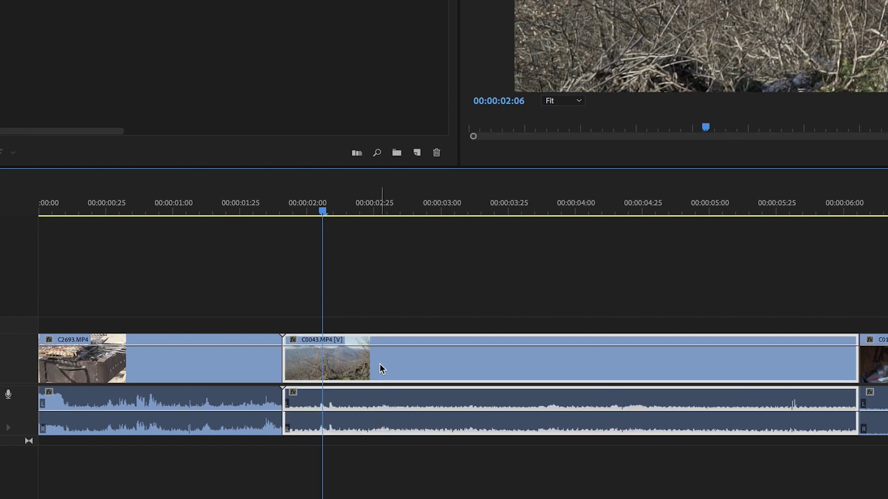
{"action": "key", "text": "ctrl+l"}
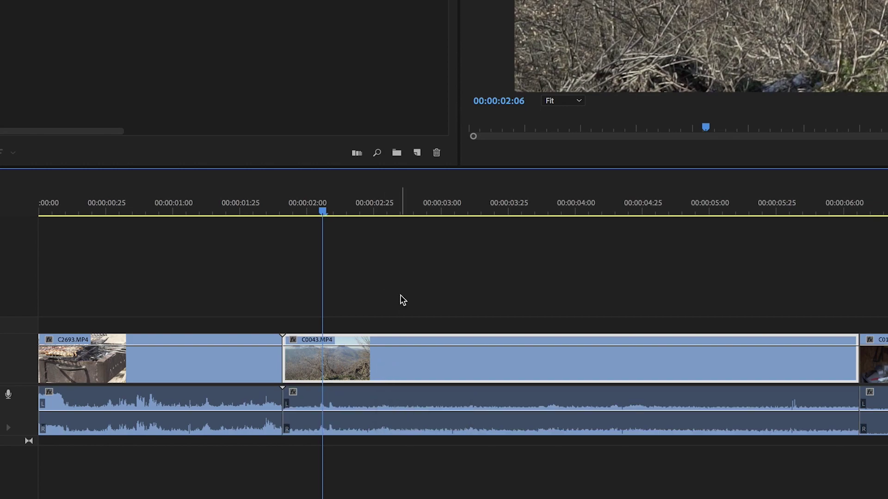
{"action": "left_click", "coordinate": [401, 303]}
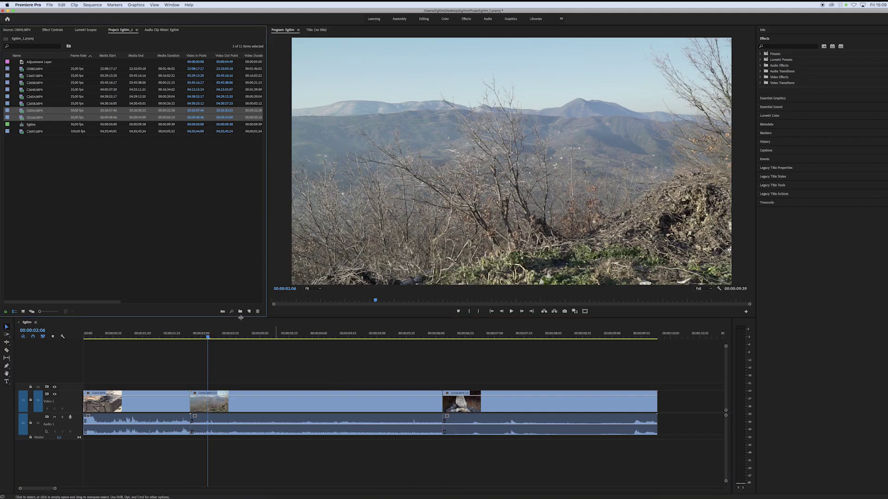
Load C0166.MP4 in the Source monitor, zoom the timeline out, and play to the eagle shot
{"action": "left_click", "coordinate": [22, 119]}
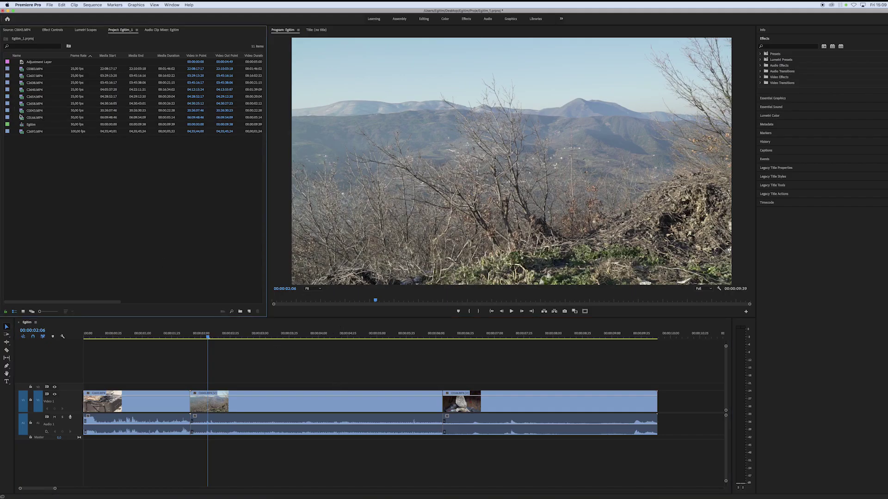
{"action": "double_click", "coordinate": [23, 119]}
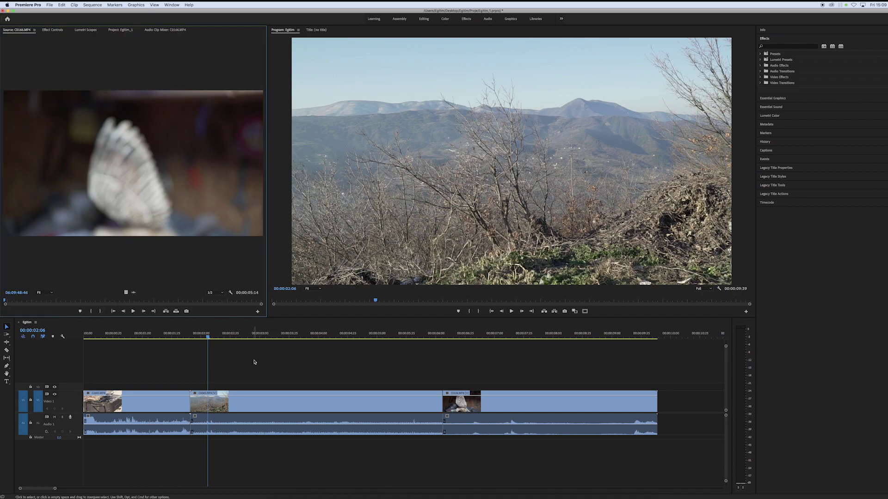
{"action": "left_click", "coordinate": [629, 376]}
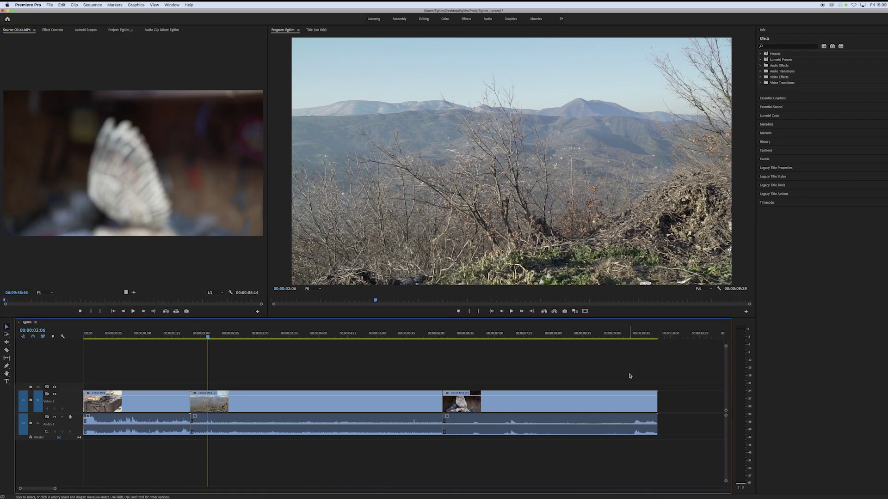
{"action": "key", "text": "minus"}
{"action": "left_click", "coordinate": [110, 213]}
{"action": "key", "text": "space"}
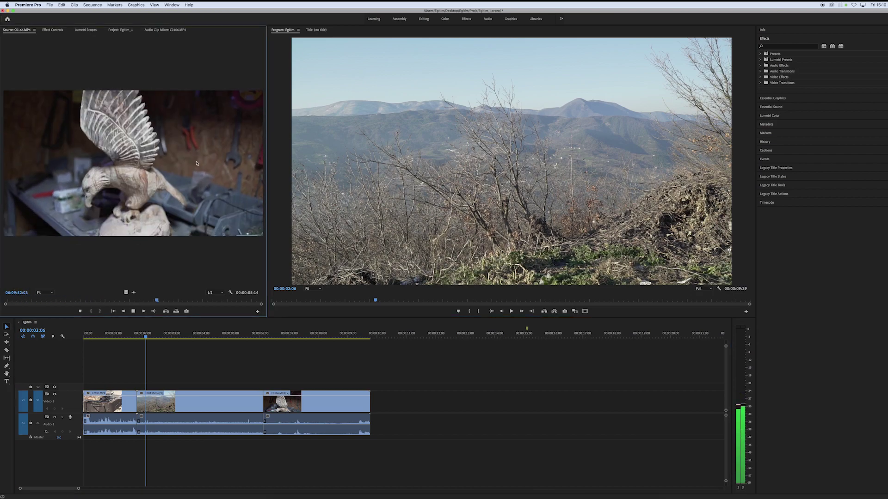
{"action": "key", "text": "space"}
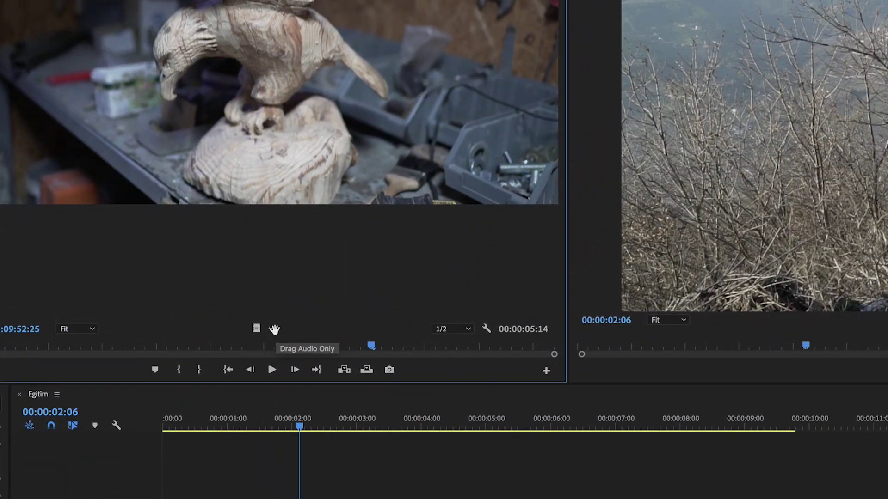
Drag only C0166's audio onto Audio 1 right after the existing clips
{"action": "left_click", "coordinate": [274, 329]}
{"action": "left_click_drag", "start_coordinate": [274, 329], "coordinate": [401, 420]}
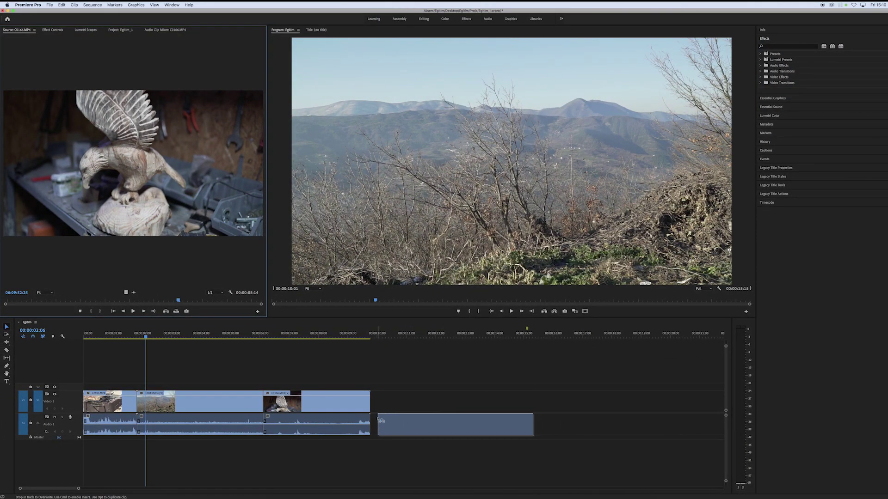
{"action": "left_click_drag", "start_coordinate": [400, 420], "coordinate": [371, 420]}
{"action": "mouse_move", "coordinate": [416, 337]}
{"action": "left_mouse_down"}
{"action": "mouse_move", "coordinate": [401, 338]}
{"action": "mouse_move", "coordinate": [445, 338]}
{"action": "left_mouse_up"}
{"action": "left_click", "coordinate": [158, 238]}
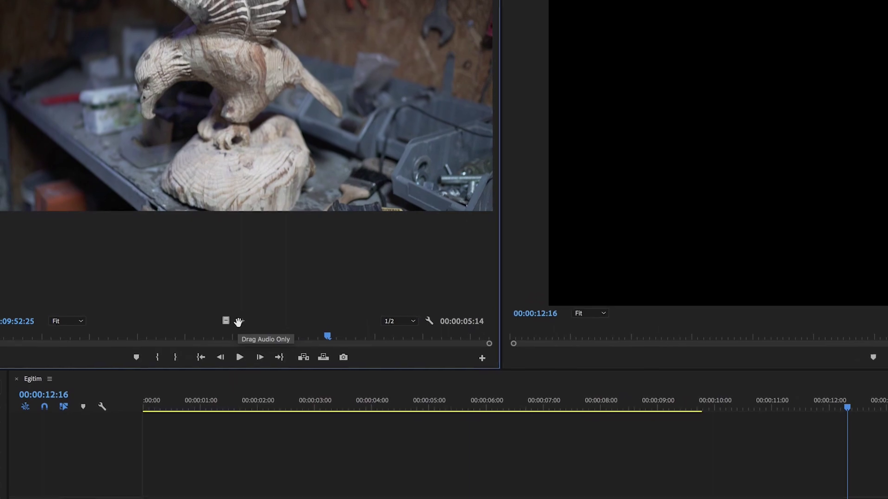
Mark a 3-second range of C0166's audio waveform and place it on Audio 1 after a gap
{"action": "left_click", "coordinate": [246, 325]}
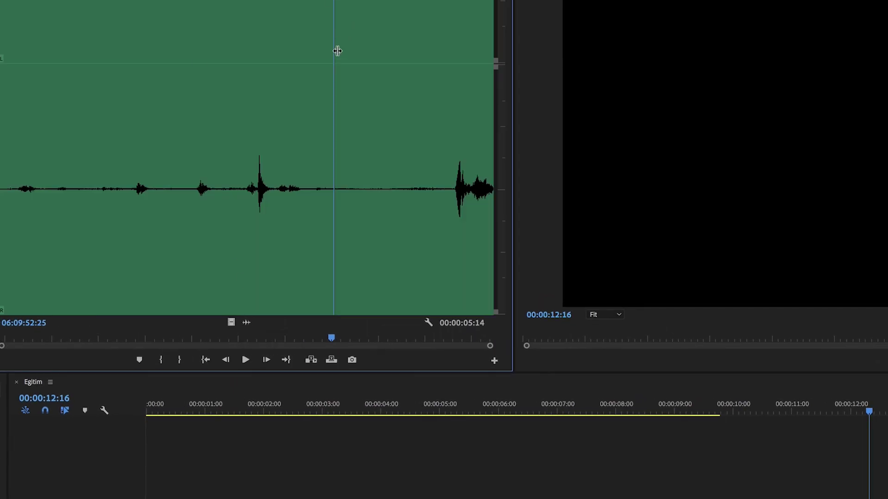
{"action": "left_click_drag", "start_coordinate": [83, 27], "coordinate": [111, 24]}
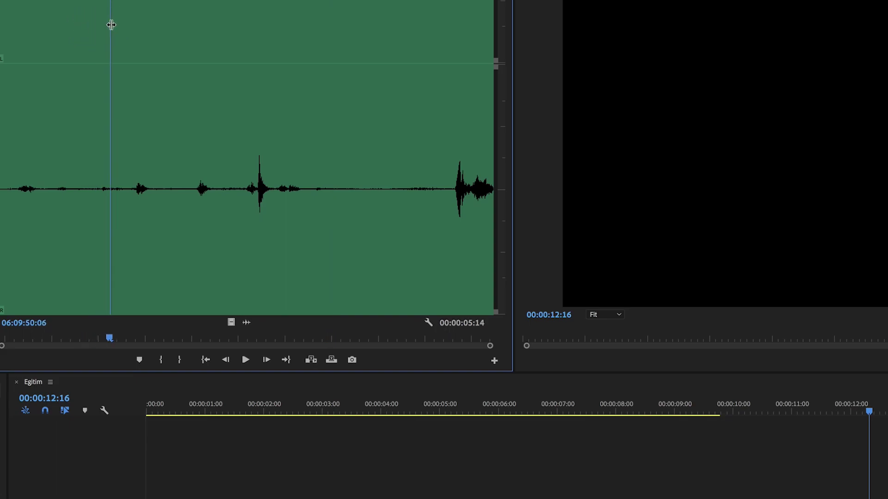
{"action": "key", "text": "space"}
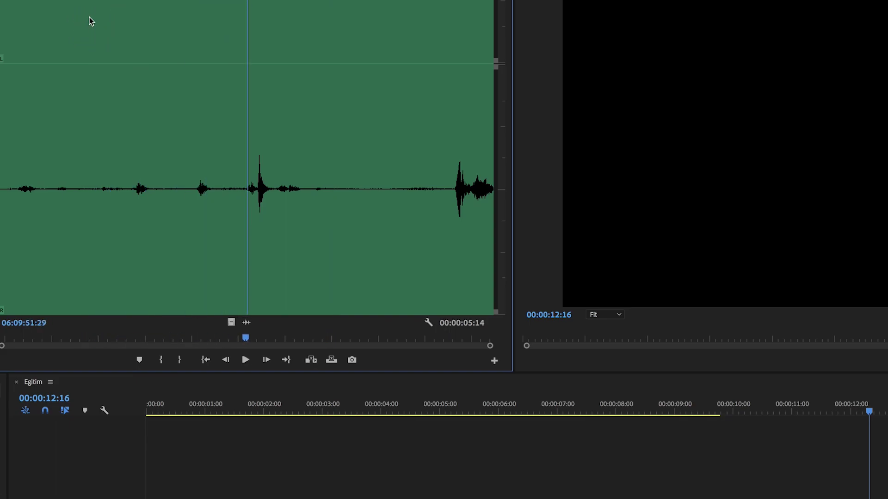
{"action": "left_click_drag", "start_coordinate": [106, 16], "coordinate": [391, 21]}
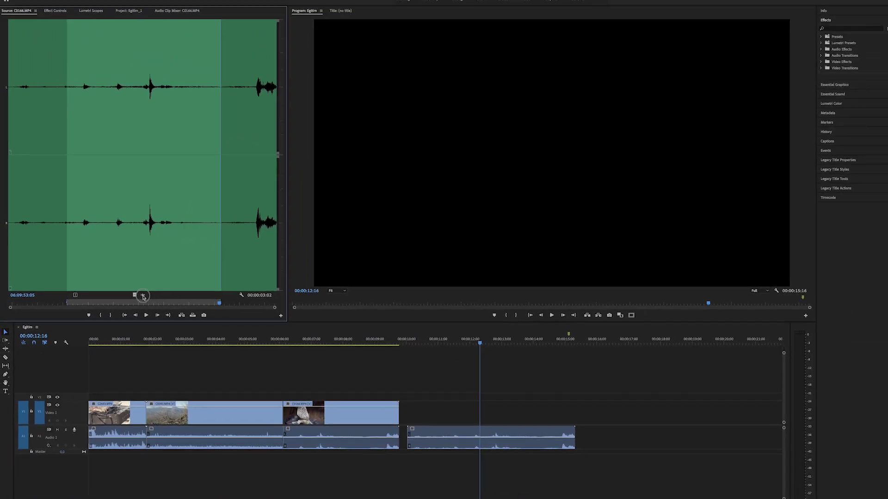
{"action": "left_click_drag", "start_coordinate": [522, 395], "coordinate": [558, 425]}
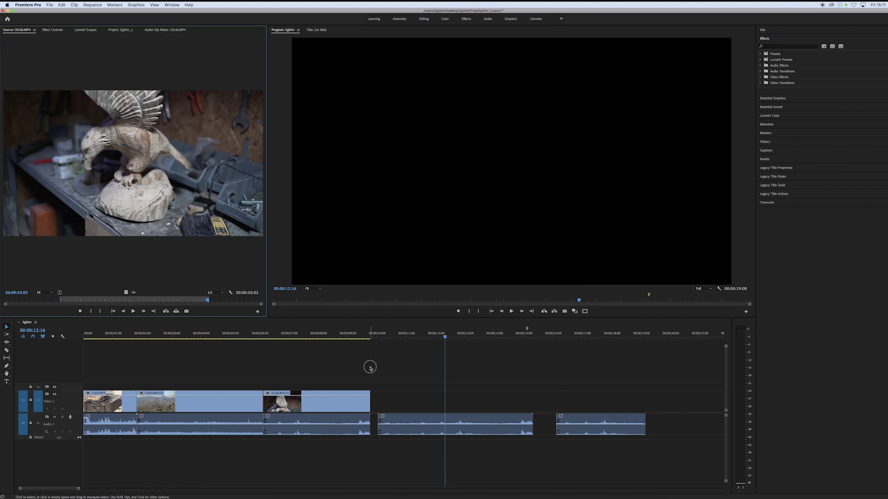
Drag the C0166 eagle clip along Video 1 to sit above the first audio-only clip
{"action": "left_click_drag", "start_coordinate": [350, 338], "coordinate": [318, 340]}
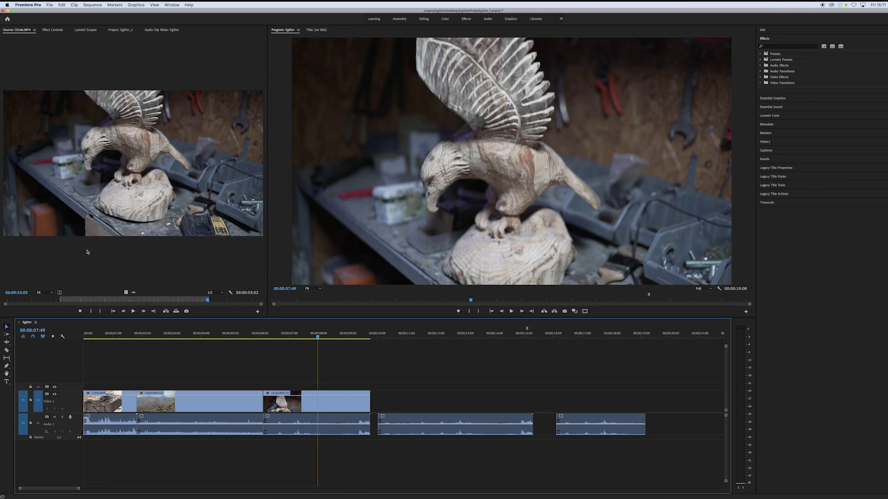
{"action": "left_click", "coordinate": [134, 178]}
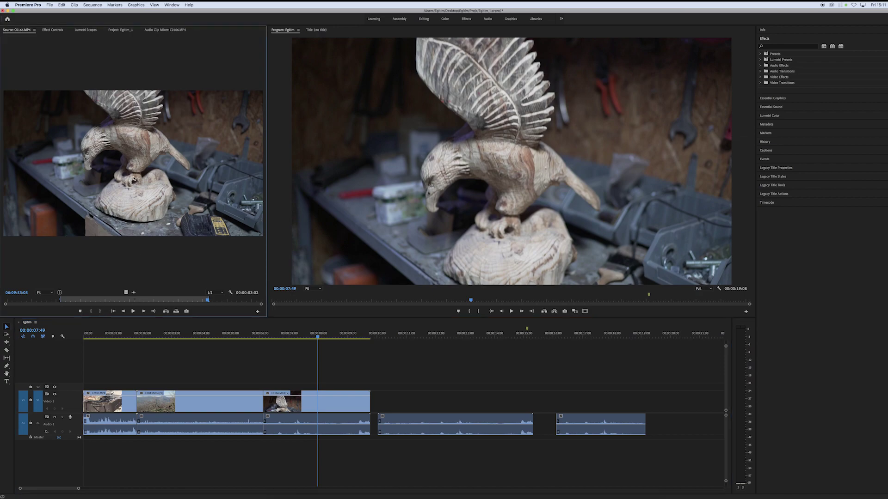
{"action": "left_click", "coordinate": [400, 356]}
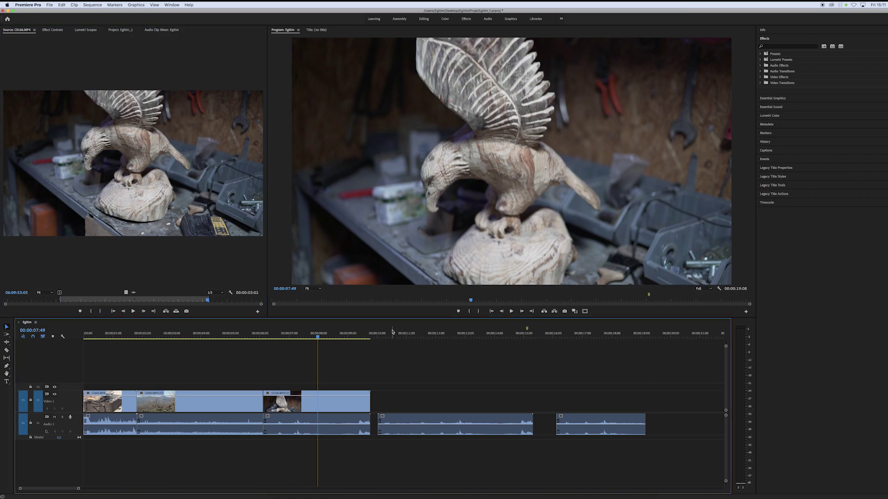
{"action": "left_click_drag", "start_coordinate": [400, 334], "coordinate": [287, 334]}
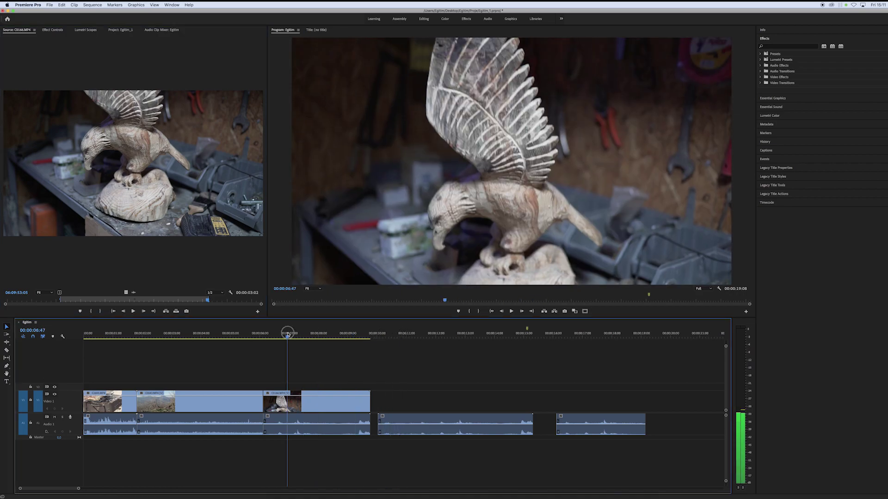
{"action": "left_click", "coordinate": [320, 410]}
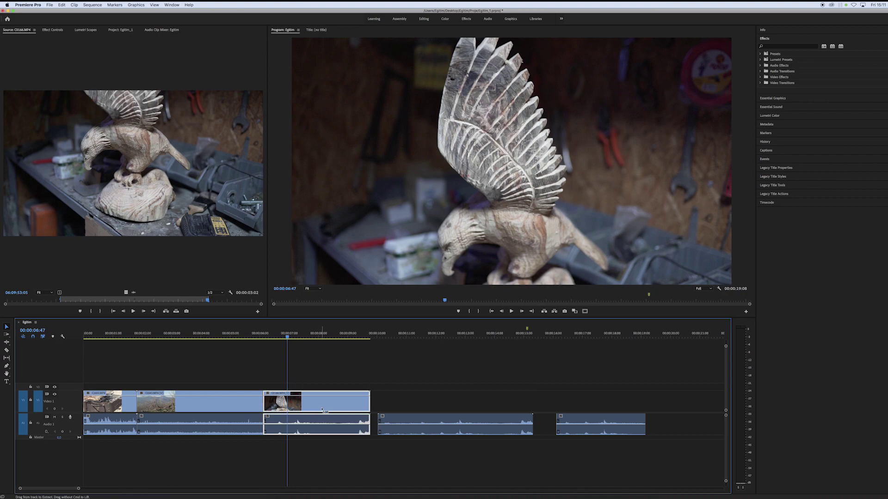
{"action": "left_click_drag", "start_coordinate": [322, 410], "coordinate": [596, 397]}
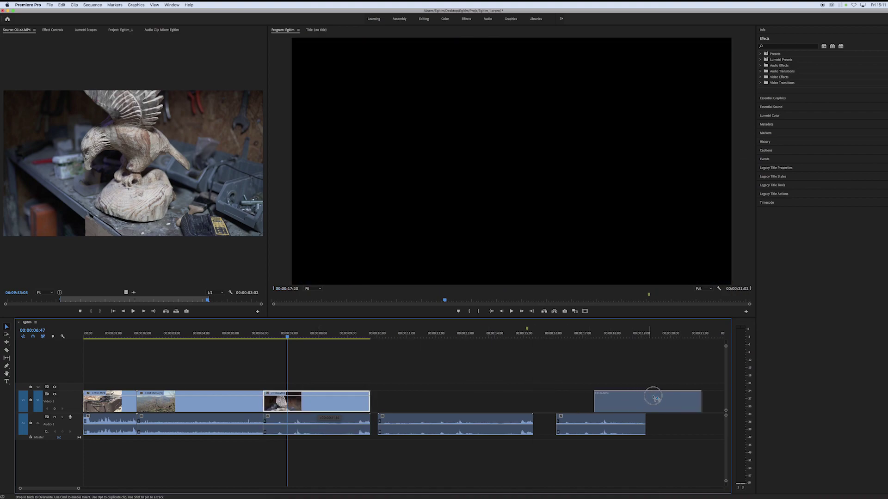
{"action": "left_click_drag", "start_coordinate": [595, 397], "coordinate": [465, 400]}
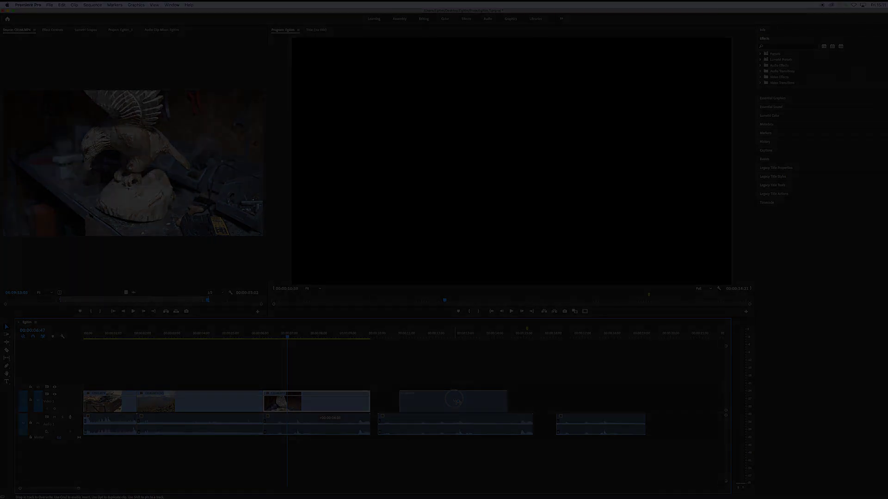